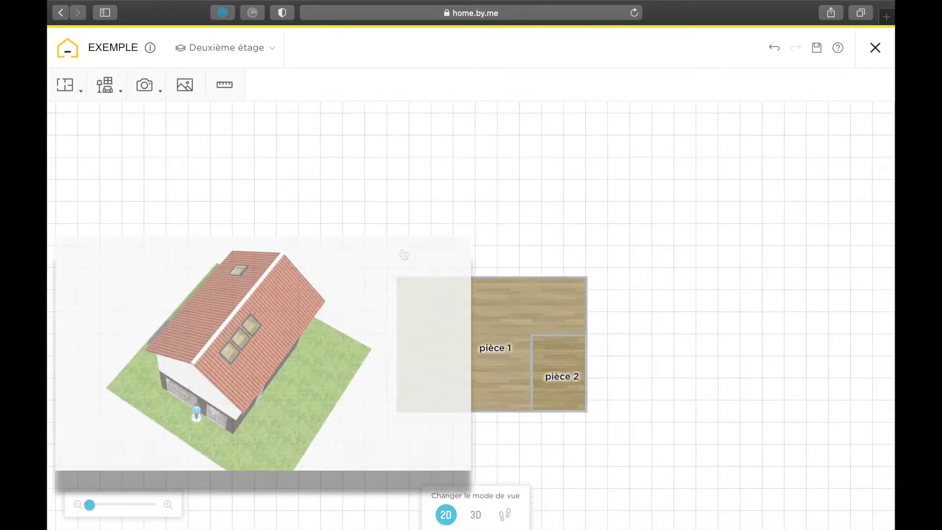
Step: Draw a closed rectangle of walls, about 967 by 716 cm, around the existing rooms on the Deuxième étage
left_click_drag(683, 378, 611, 296)
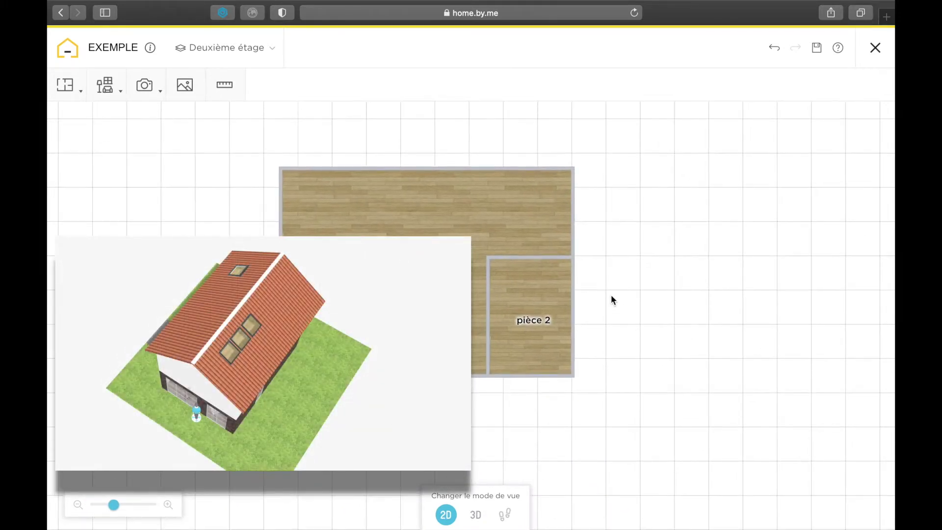
left_click(65, 85)
left_click(80, 127)
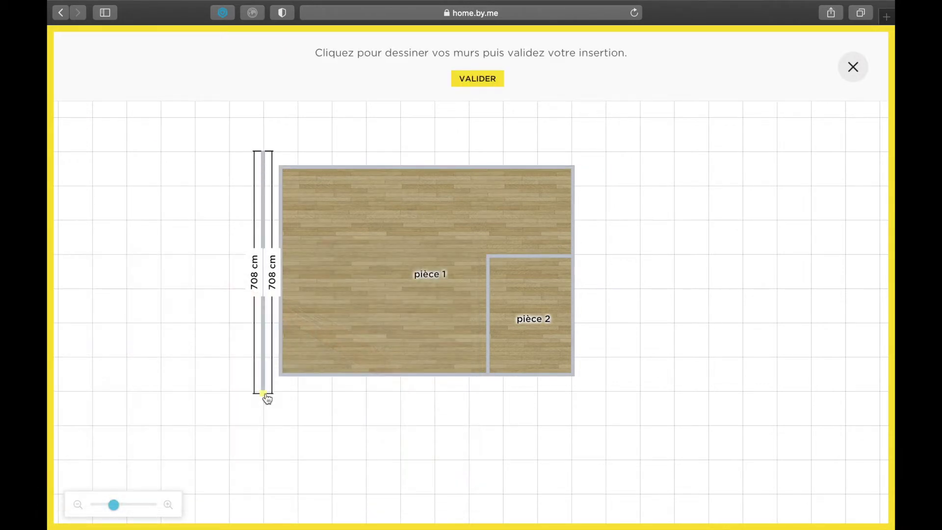
left_click(264, 392)
left_click(590, 393)
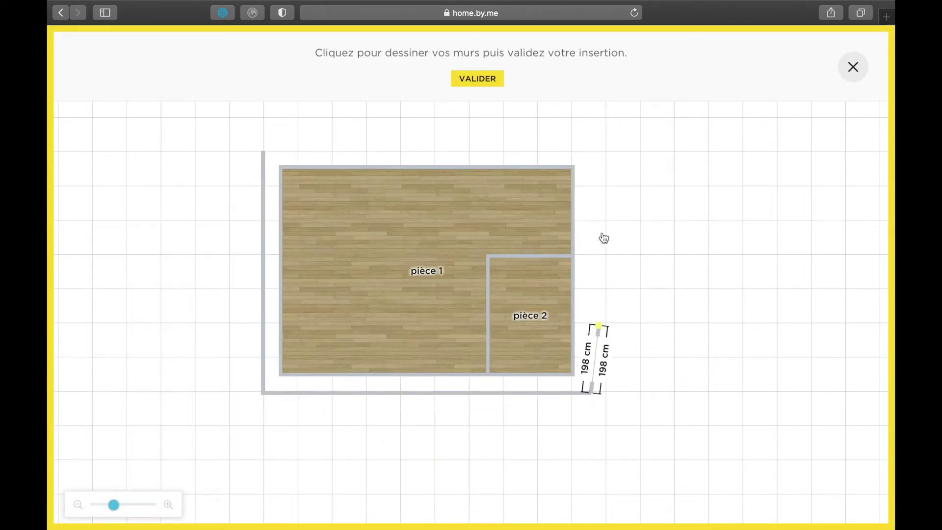
left_click(592, 150)
left_click(264, 150)
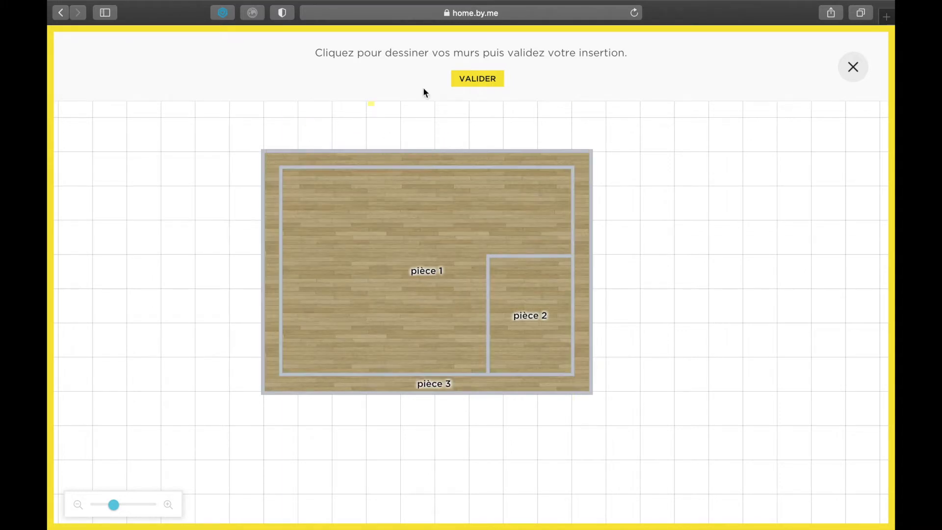
left_click(479, 80)
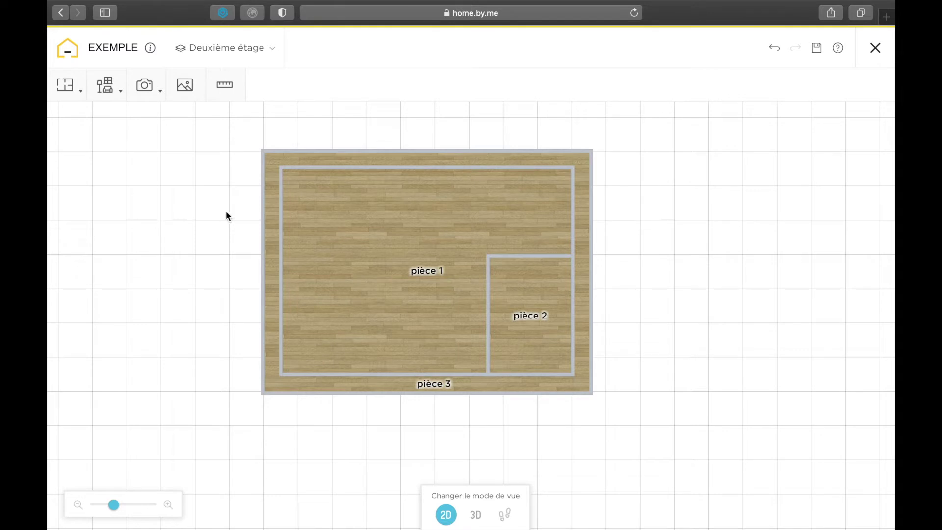
Step: Turn on Soupente for the two long outer walls, with height 2 cm and depth 348 cm
left_click(346, 150)
left_click(407, 192)
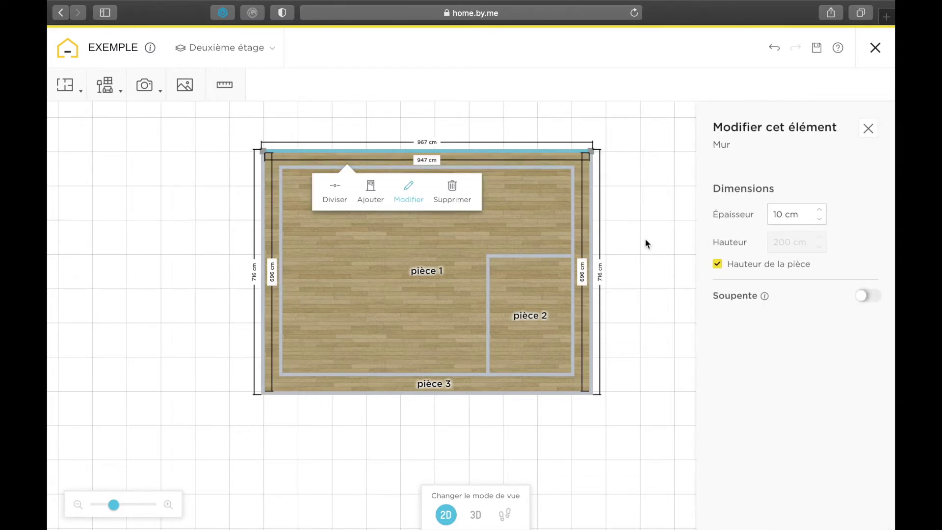
left_click(864, 296)
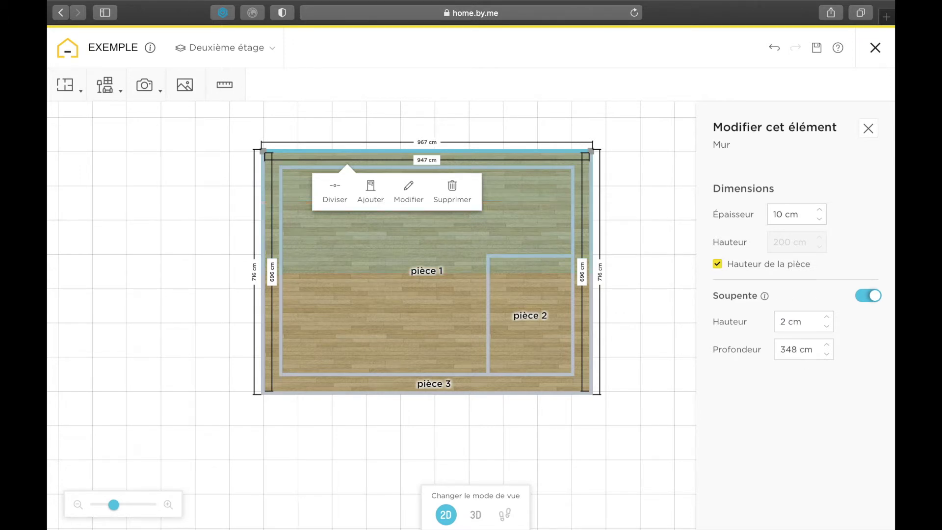
left_click(376, 398)
left_click(437, 444)
left_click(868, 296)
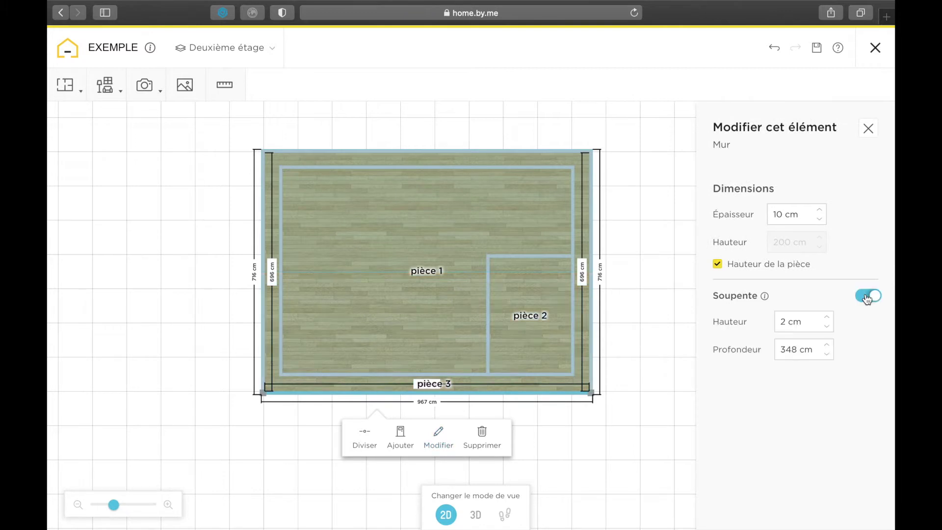
left_click(666, 370)
Step: Delete the two short outer walls at the ends of the roof
left_click(475, 514)
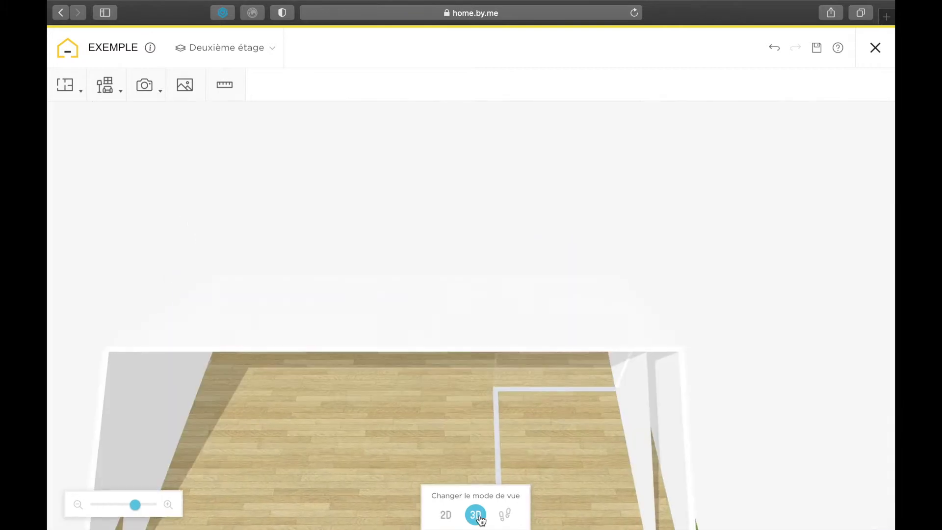
left_click_drag(450, 384, 349, 369)
left_click(441, 516)
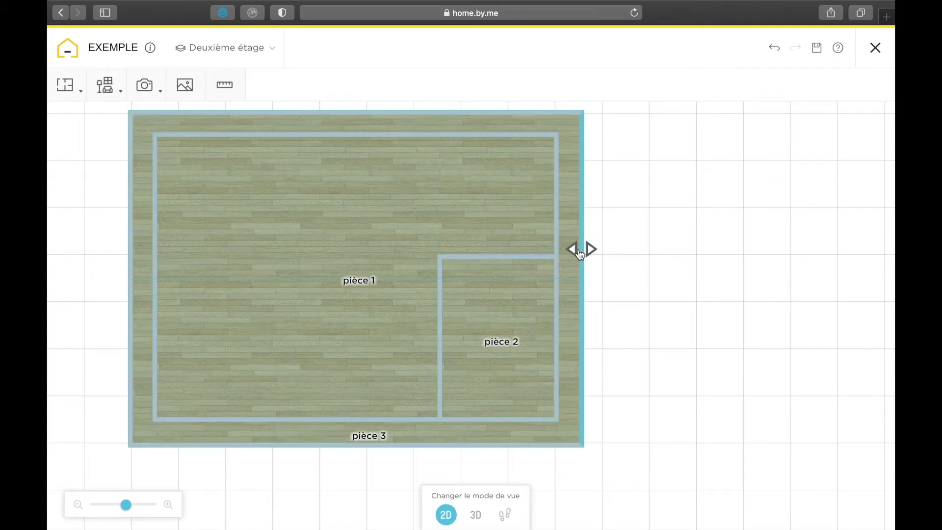
left_click(573, 249)
left_click(132, 244)
left_click(239, 286)
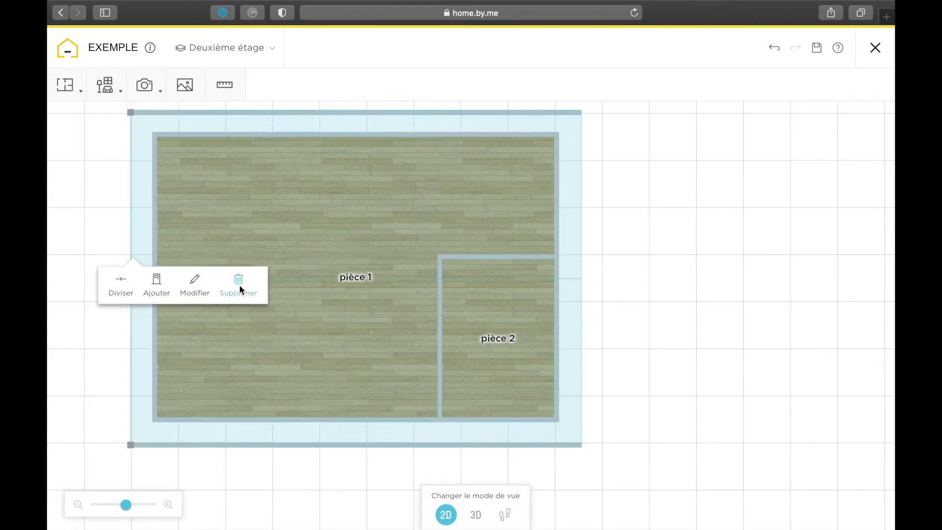
Step: Cover the roof slopes and their edges with the Tuile romane rouge covering in 3D and validate
left_click(476, 514)
left_click_drag(555, 419, 714, 355)
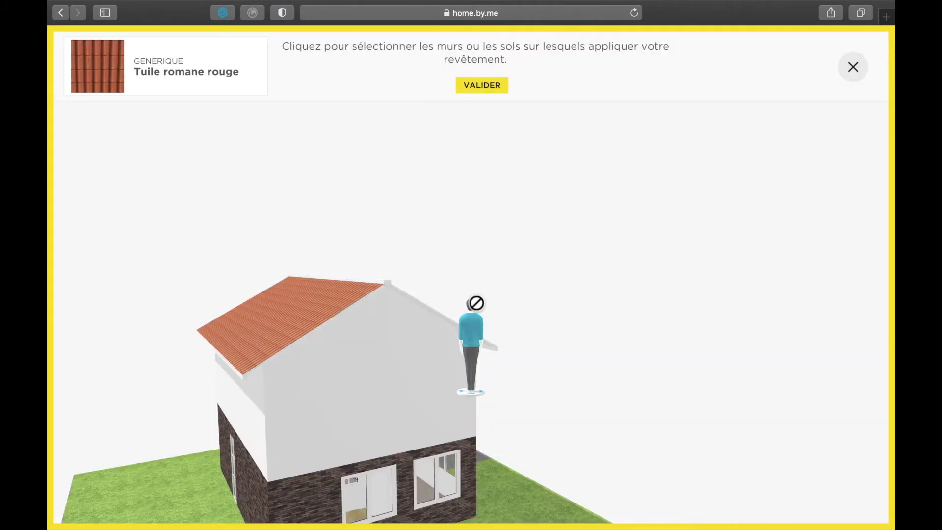
left_click_drag(483, 305, 505, 315)
left_click(388, 242)
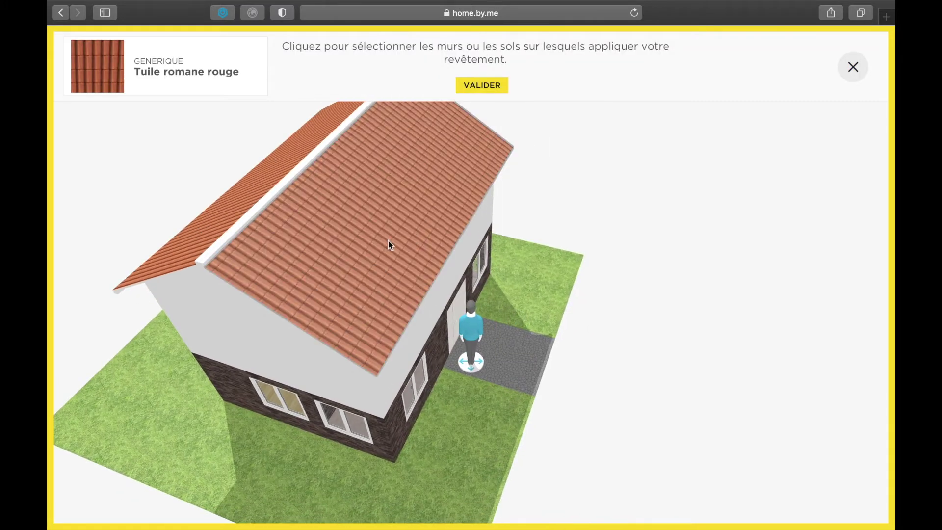
left_click_drag(622, 410, 608, 314)
left_click(368, 391)
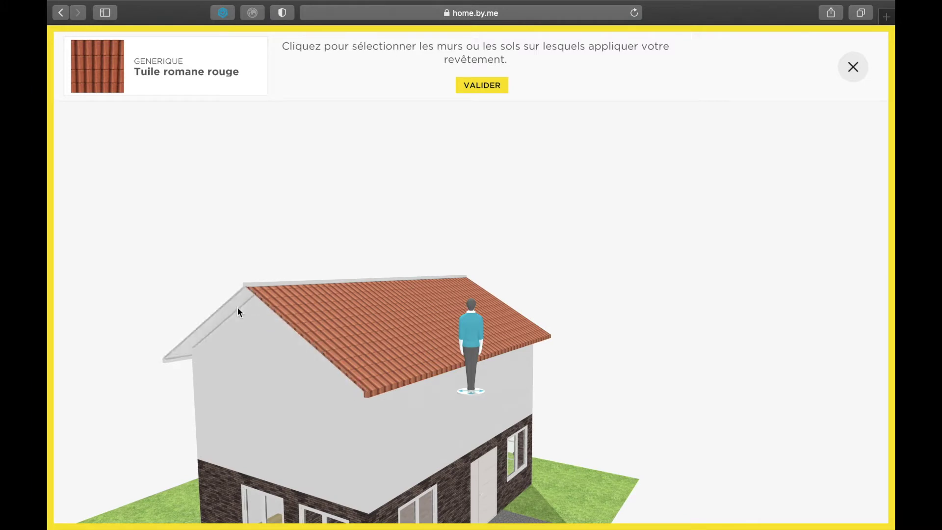
left_click_drag(466, 358, 243, 372)
left_click_drag(475, 340, 105, 318)
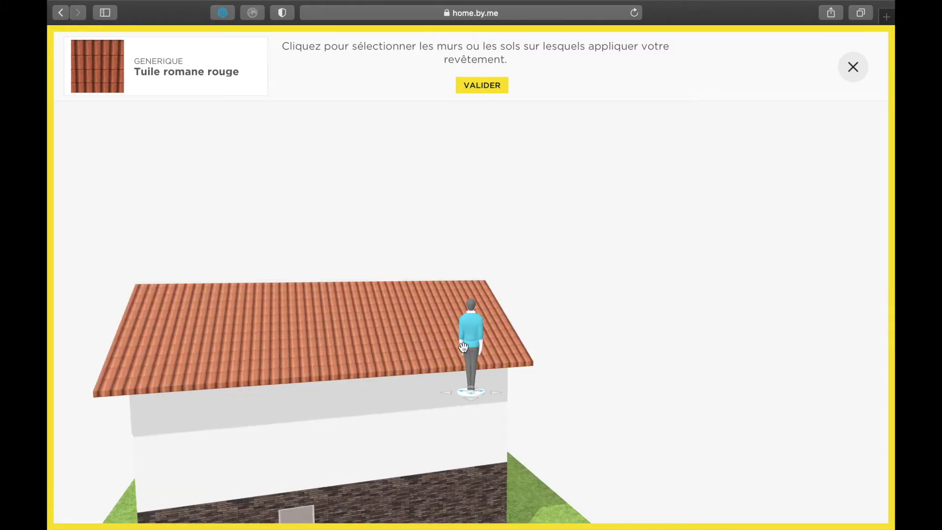
left_click_drag(476, 339, 391, 379)
left_click(401, 328)
left_click(458, 293)
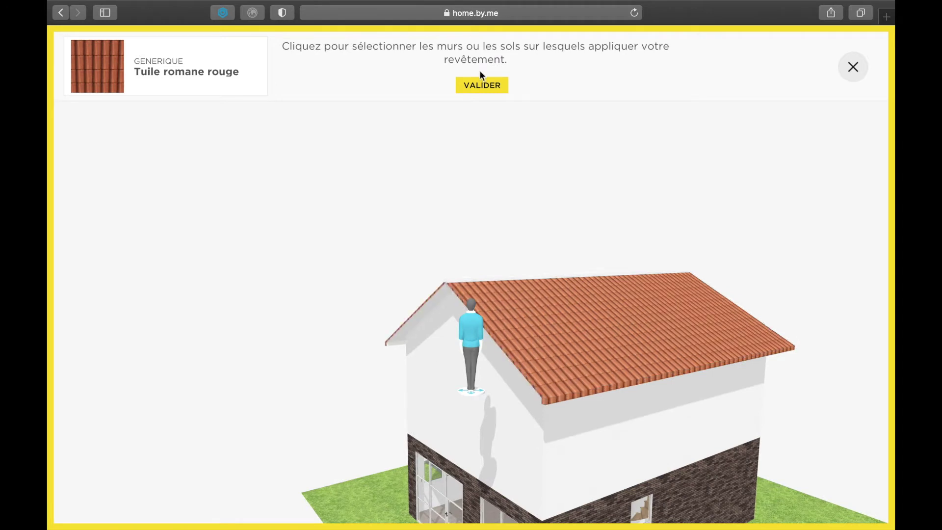
left_click(475, 87)
left_click_drag(472, 358, 392, 402)
left_click_drag(355, 261, 393, 261)
left_click_drag(472, 343, 368, 350)
left_click_drag(711, 304, 368, 314)
Step: Search the product catalogue for "fenêtres de toit" and insert the dark-framed Fenêtre de toit à projection on the lower roof slope of the plan
left_click(446, 514)
scroll(449, 428, "down", 10)
left_click(122, 118)
double_click(446, 46)
type("fenêtres de toit")
key("Return")
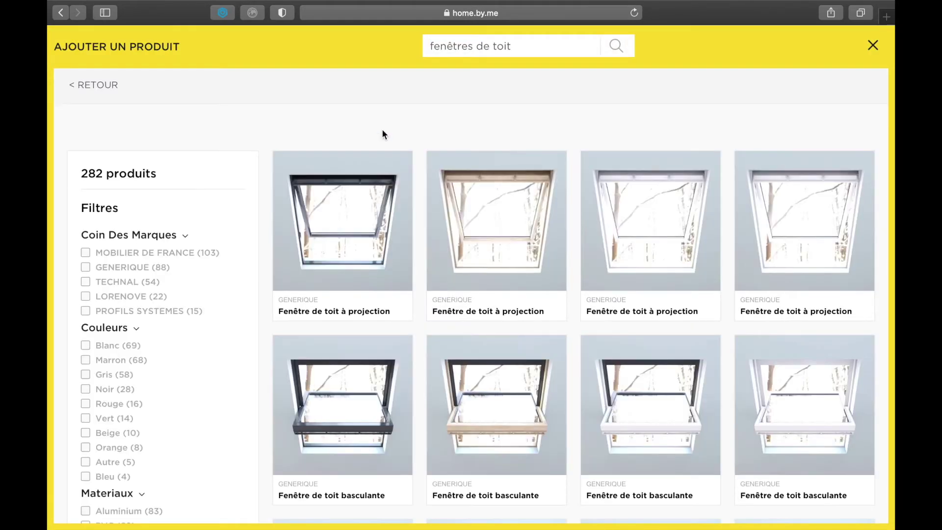
scroll(340, 381, "down", 2)
left_click(370, 293)
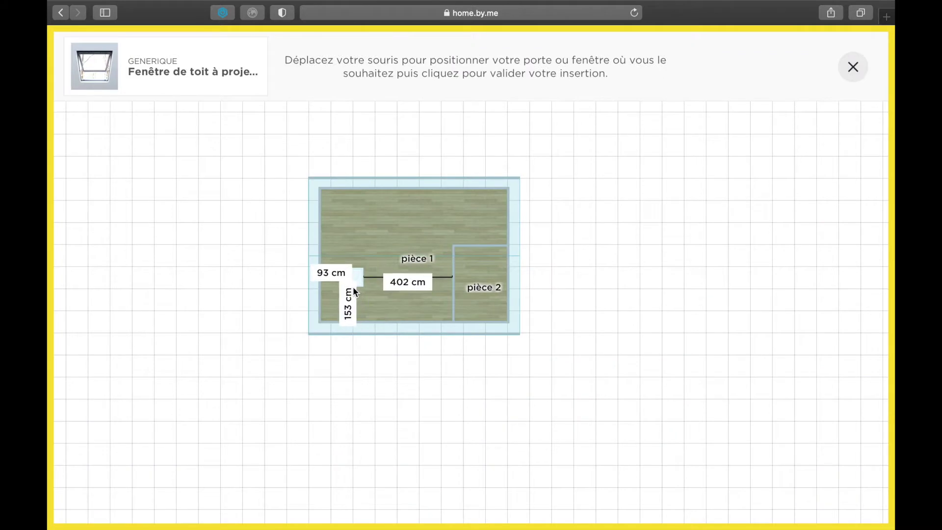
left_click(352, 290)
Step: Duplicate the roof window twice and arrange the three windows side by side in a row
left_click(348, 331)
left_click_drag(331, 281, 376, 280)
scroll(332, 369, "up", 10)
scroll(333, 369, "down", 4)
left_click_drag(264, 271, 730, 312)
left_click(519, 282)
left_click_drag(440, 206, 628, 200)
left_click_drag(519, 192, 528, 204)
left_click_drag(600, 208, 624, 207)
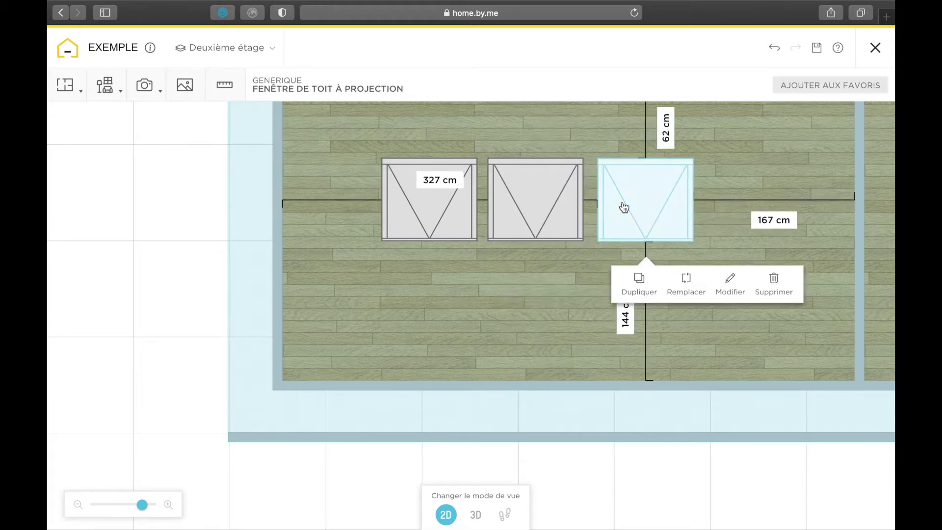
Step: Duplicate a roof window and place the copy on the opposite roof slope, above pièce 2
scroll(624, 207, "down", 5)
left_click(557, 313)
left_click_drag(520, 246, 642, 155)
left_click_drag(294, 195, 250, 303)
left_click_drag(597, 262, 690, 175)
left_click(831, 290)
Step: Apply a white Lambris covering to the roof's overhanging edge in the 3D view
left_click(478, 515)
left_click_drag(457, 344, 422, 449)
left_click_drag(304, 386, 315, 301)
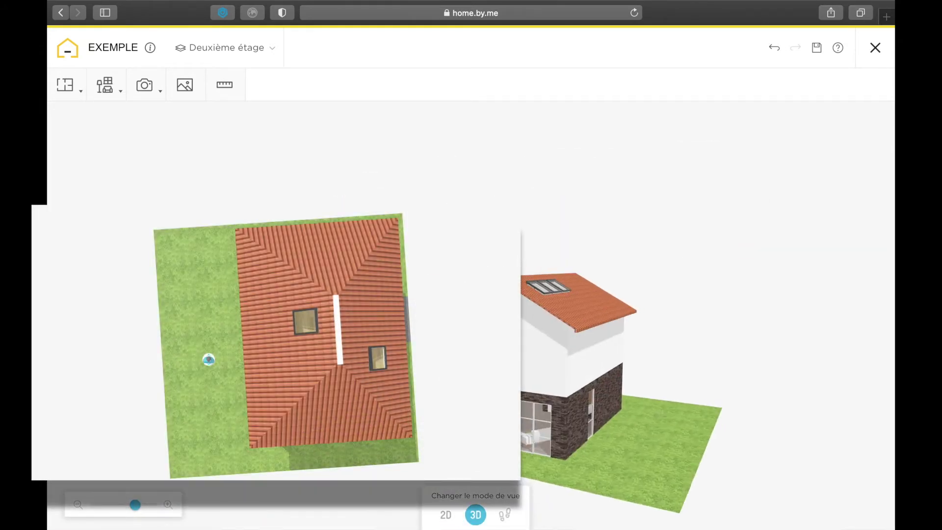
scroll(471, 315, "up", 5)
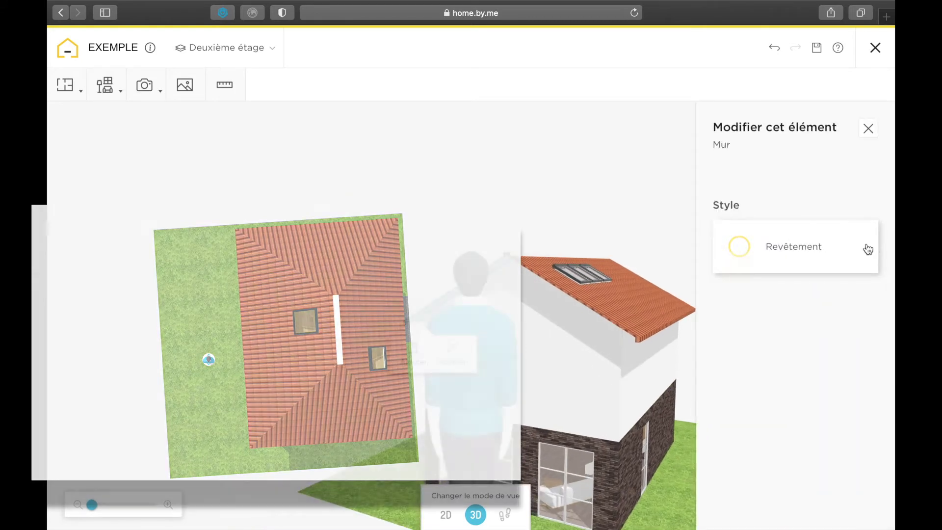
left_click(864, 248)
left_click(780, 196)
left_click(736, 252)
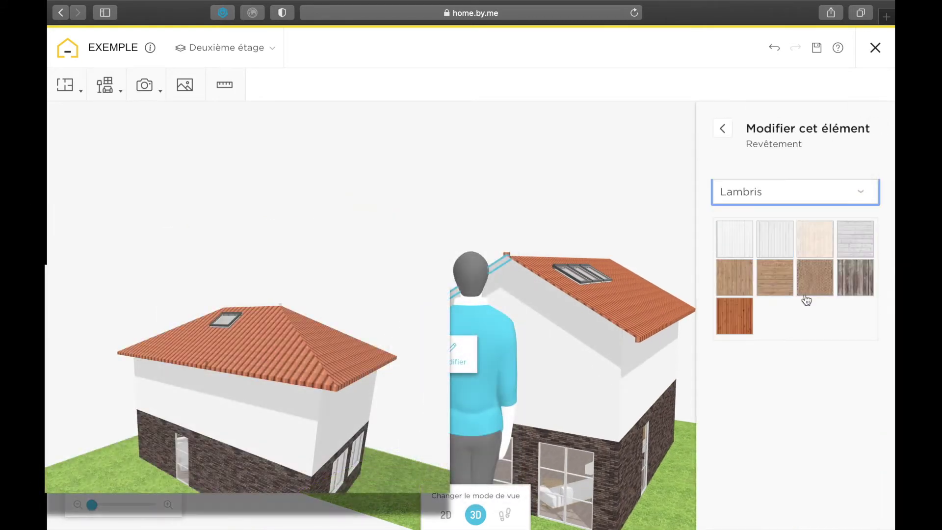
left_click(775, 238)
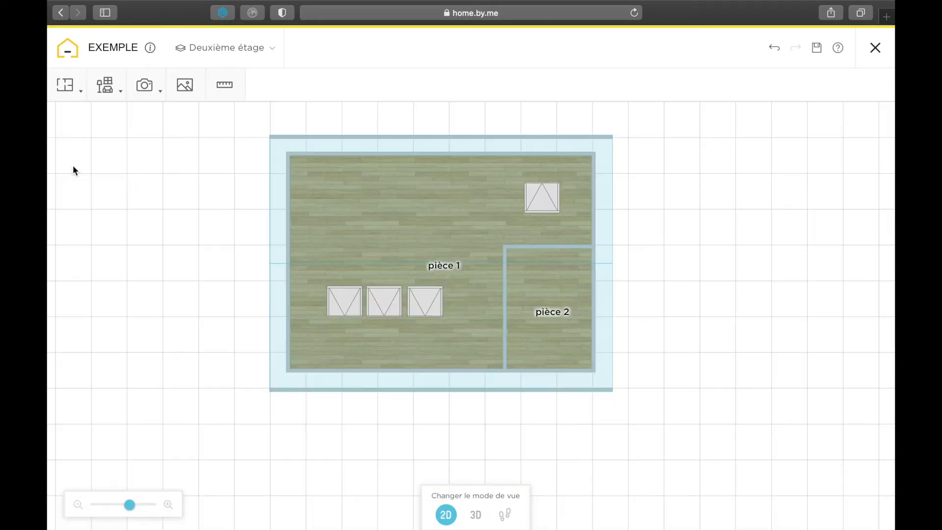
Step: Draw two walls, about 716 cm long, closing both open ends between the long outer walls
left_click(66, 86)
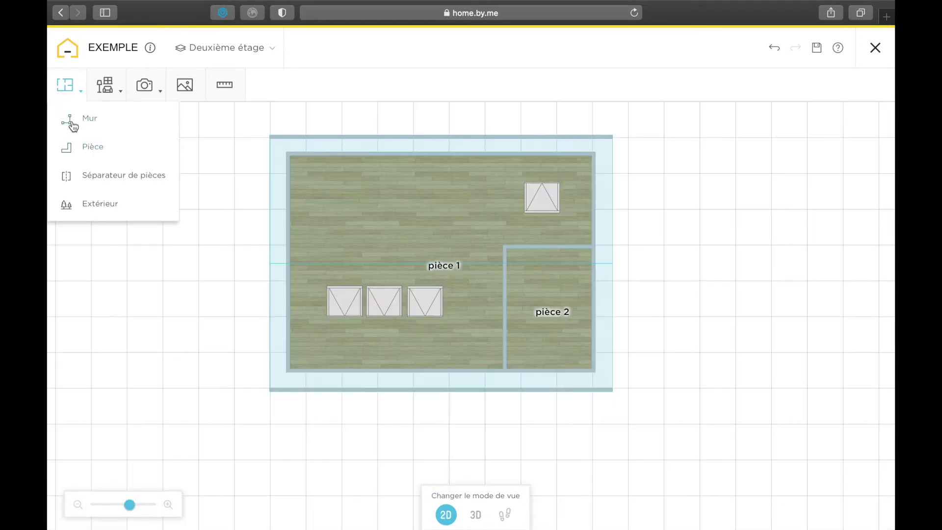
left_click(72, 127)
left_click(270, 137)
left_click(269, 390)
left_click(611, 140)
left_click(620, 394)
left_click(474, 81)
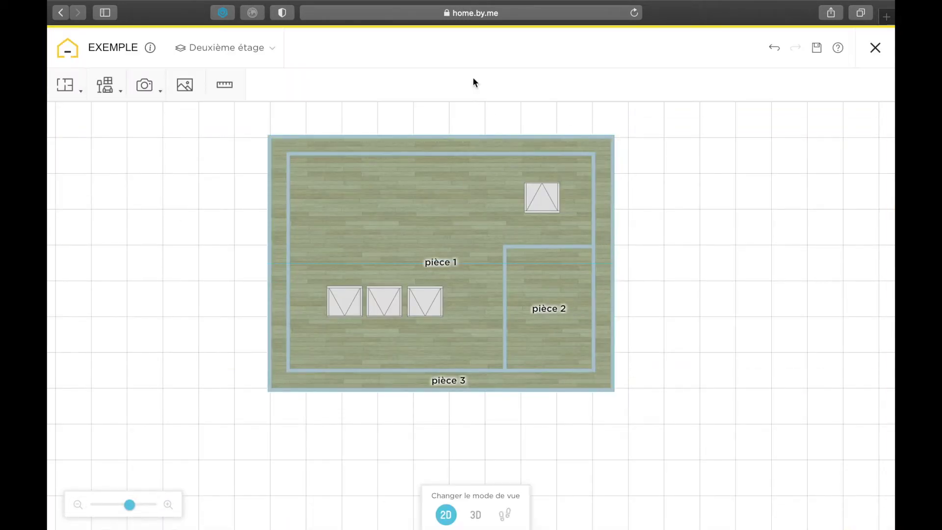
Step: Turn on Soupente for both short end walls, with height 2 cm and depth 348 cm, and check the hipped roof in 3D
left_click(269, 236)
left_click(330, 277)
left_click(864, 297)
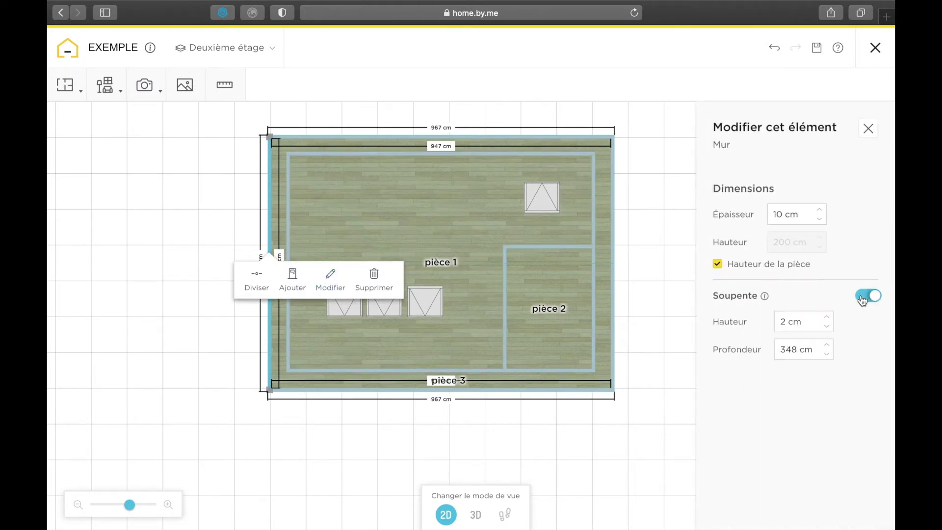
left_click(657, 324)
left_click(612, 287)
left_click(674, 328)
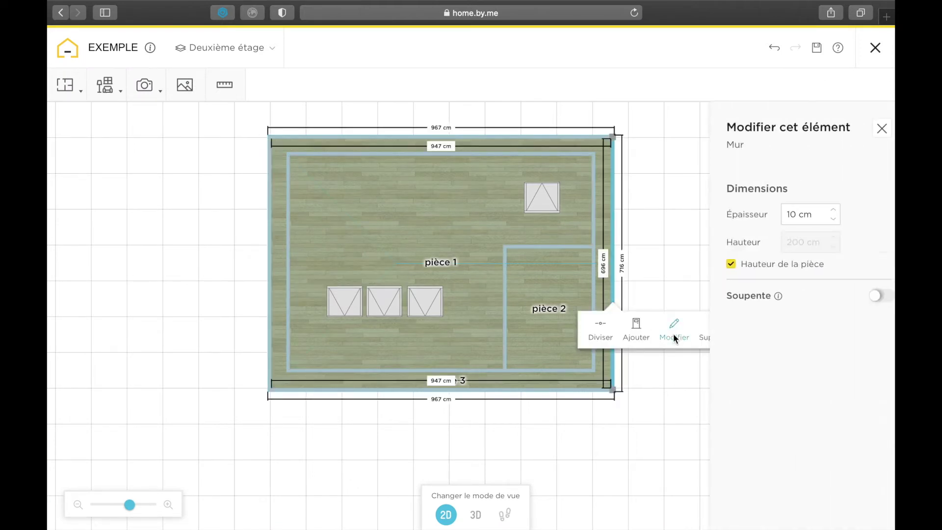
left_click(862, 297)
left_click(648, 449)
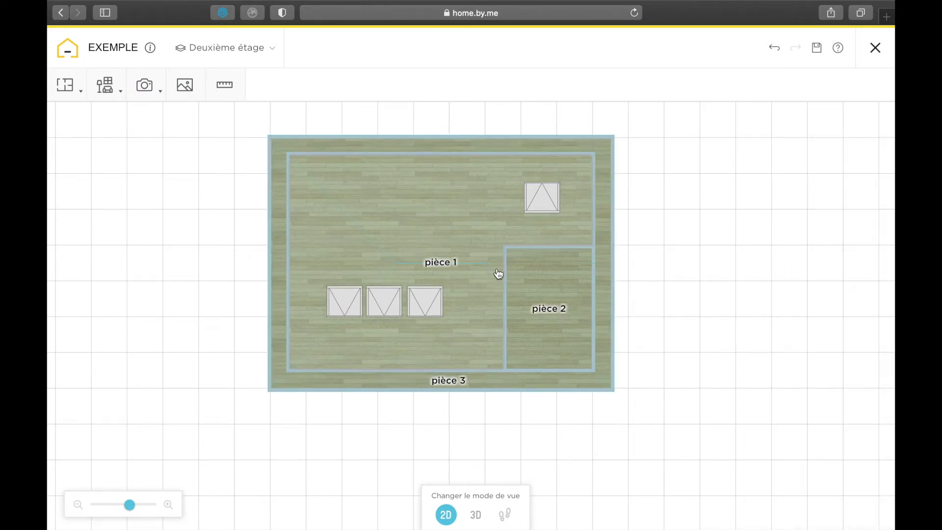
left_click(613, 256)
left_click(672, 299)
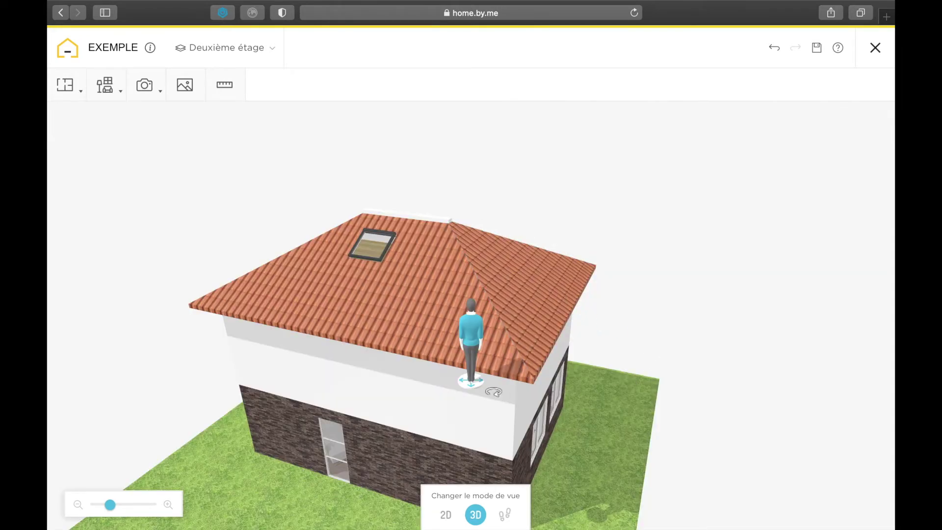
left_click_drag(469, 359, 546, 256)
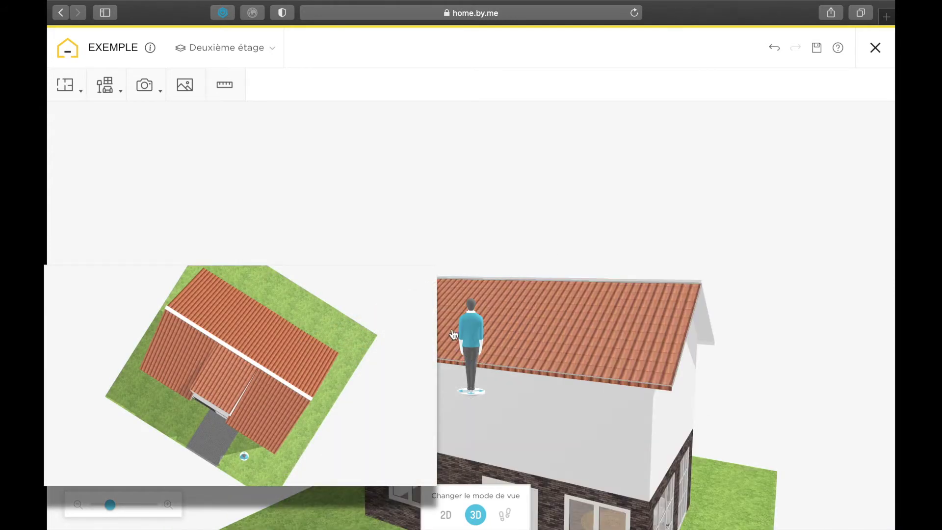
Step: Draw two short walls, about 47 cm long and 245 cm apart, linking the upper outer wall to the inner room wall
left_click(447, 514)
scroll(492, 281, "down", 5)
left_click_drag(676, 439, 558, 237)
scroll(546, 203, "up", 3)
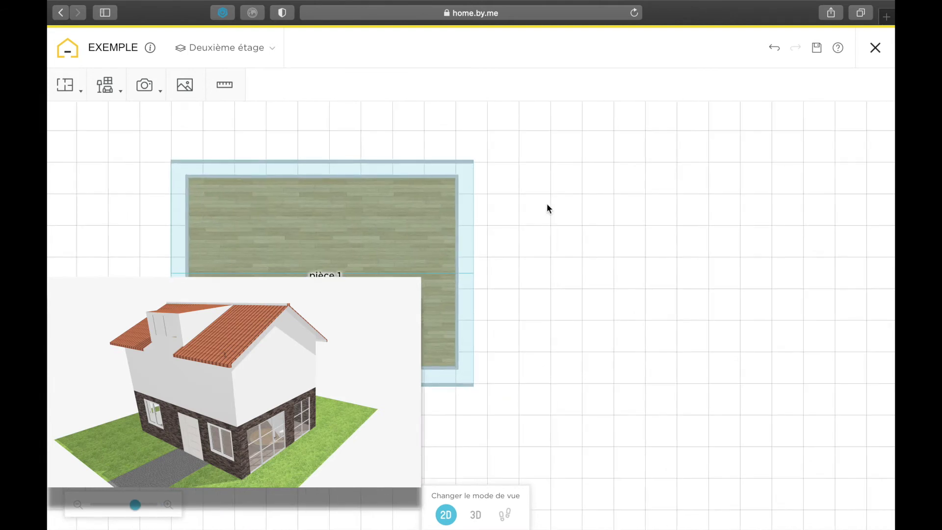
left_click_drag(546, 203, 639, 295)
left_click(65, 85)
left_click(65, 121)
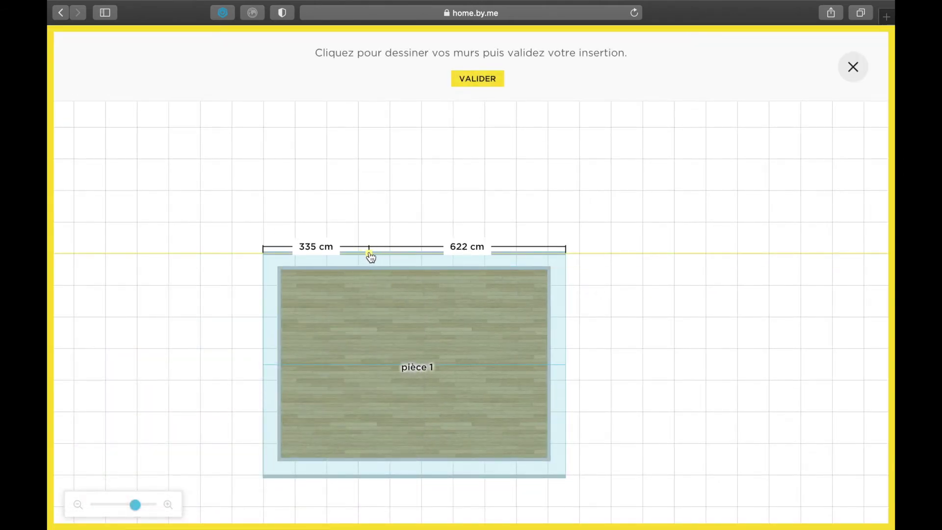
left_click(375, 255)
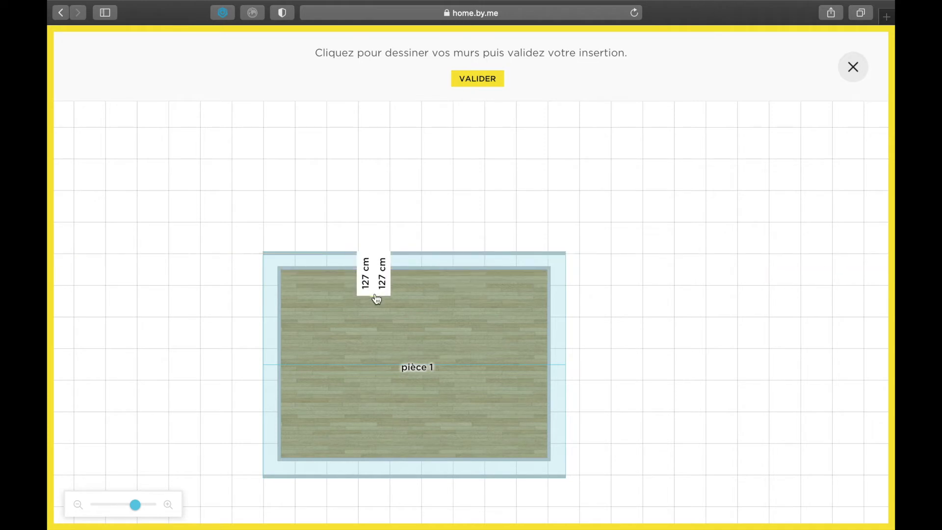
left_click(376, 270)
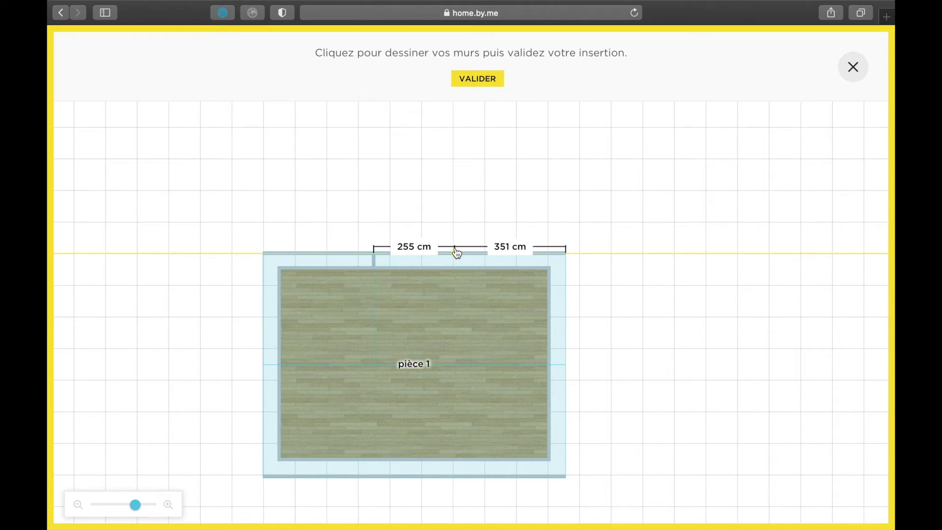
left_click(456, 270)
left_click(477, 78)
Step: Delete the outer wall segment between the two short walls and turn on Soupente for the recessed wall, with depth 300 cm
left_click(423, 256)
left_click(528, 292)
left_click(415, 268)
left_click(484, 309)
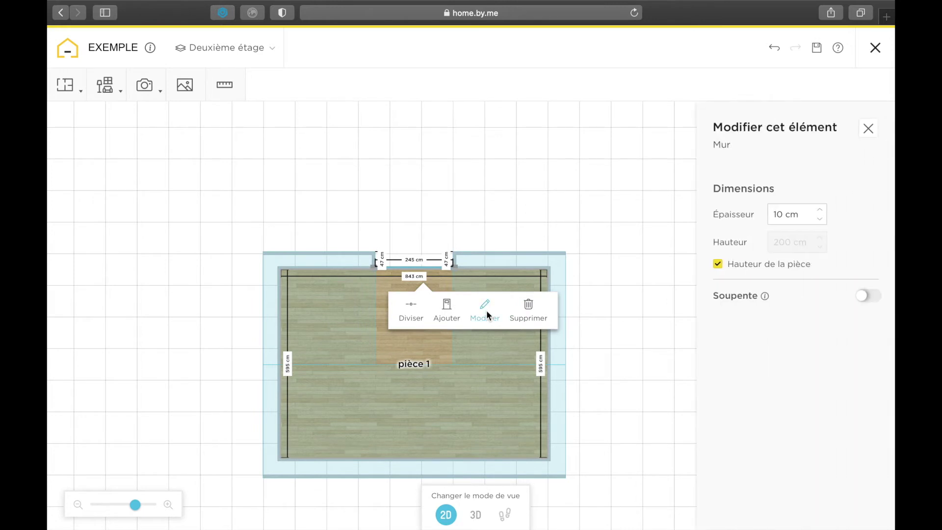
left_click(867, 296)
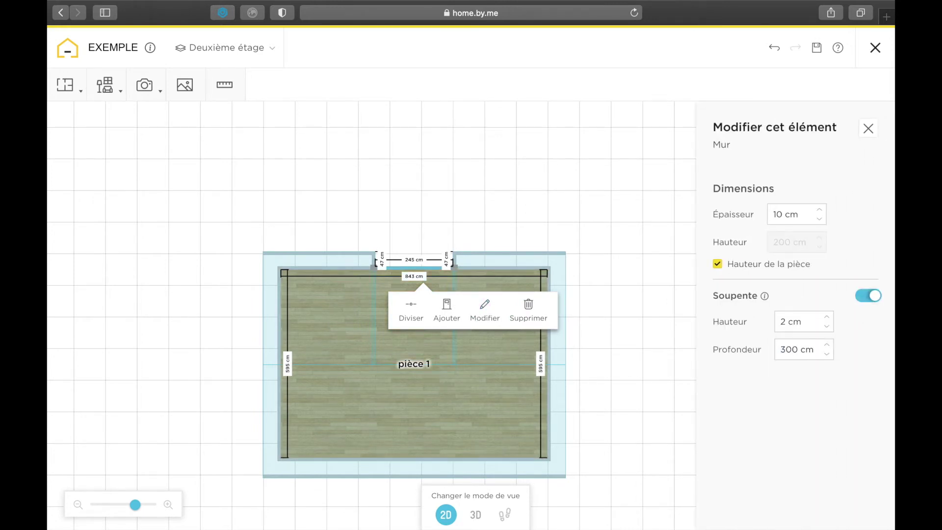
left_click(625, 270)
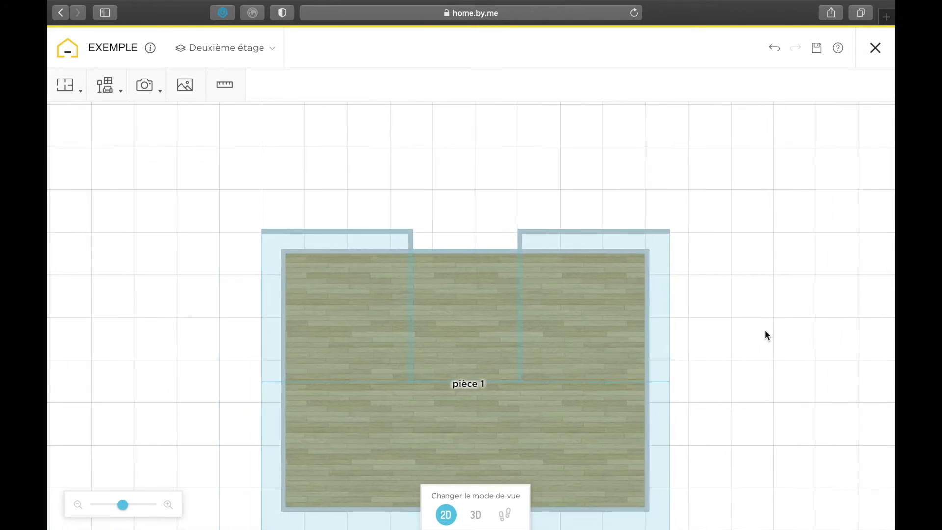
Step: Raise the recessed wall's Soupente height to form a shed dormer, and check it in the 3D view
left_click(487, 252)
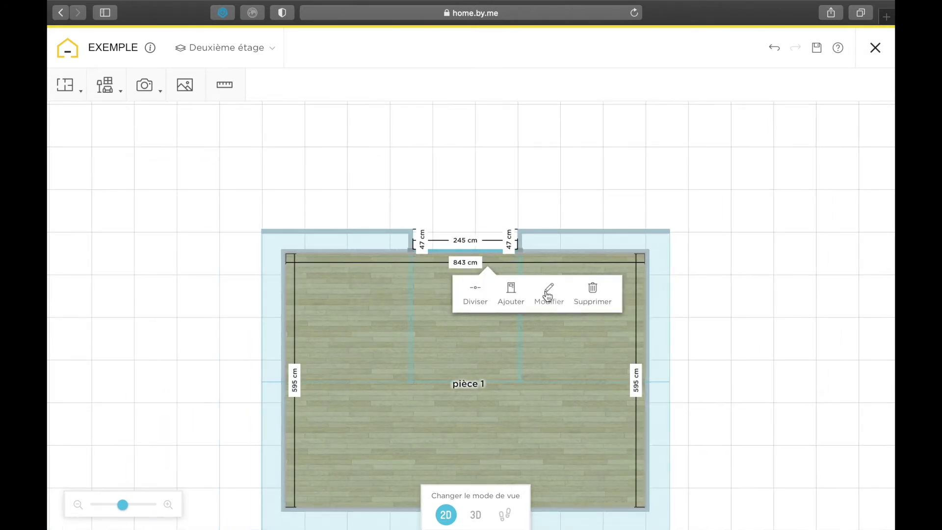
left_click(549, 293)
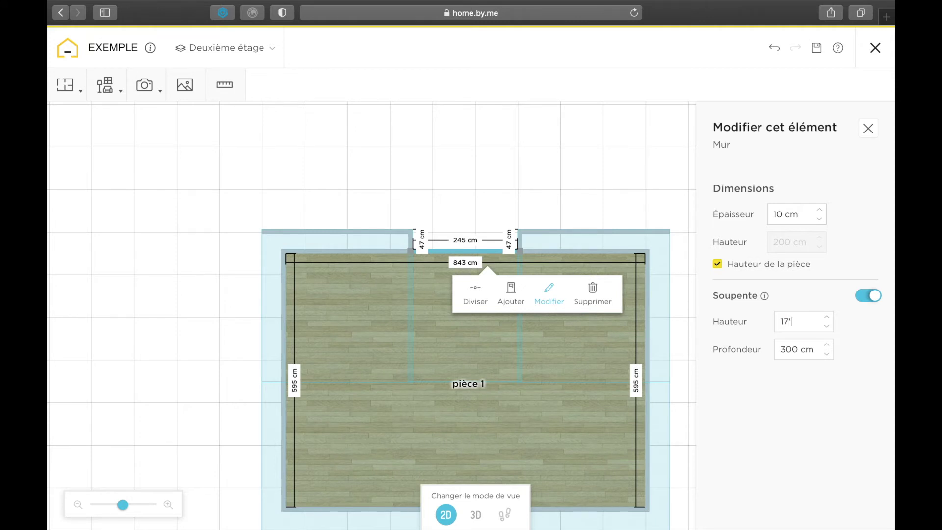
left_click(514, 138)
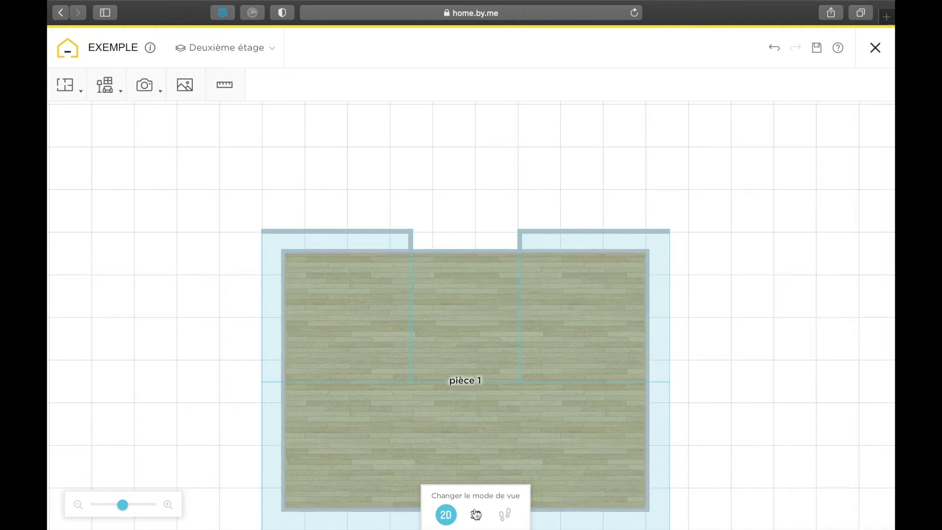
left_click(475, 514)
left_click_drag(599, 420, 469, 366)
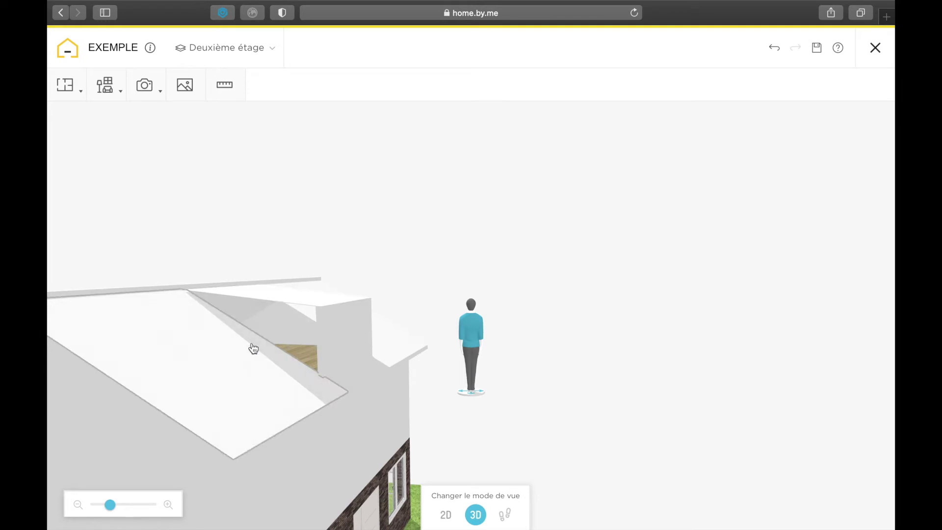
left_click_drag(361, 347, 661, 372)
Step: Insert a right-angled Prisme triangulaire from the construction catalogue near the front of the house
left_click(103, 87)
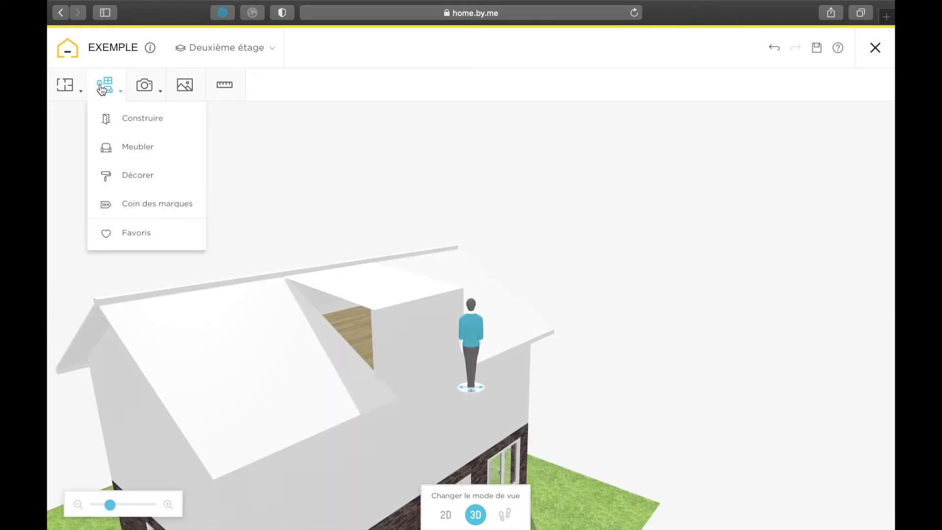
left_click(137, 128)
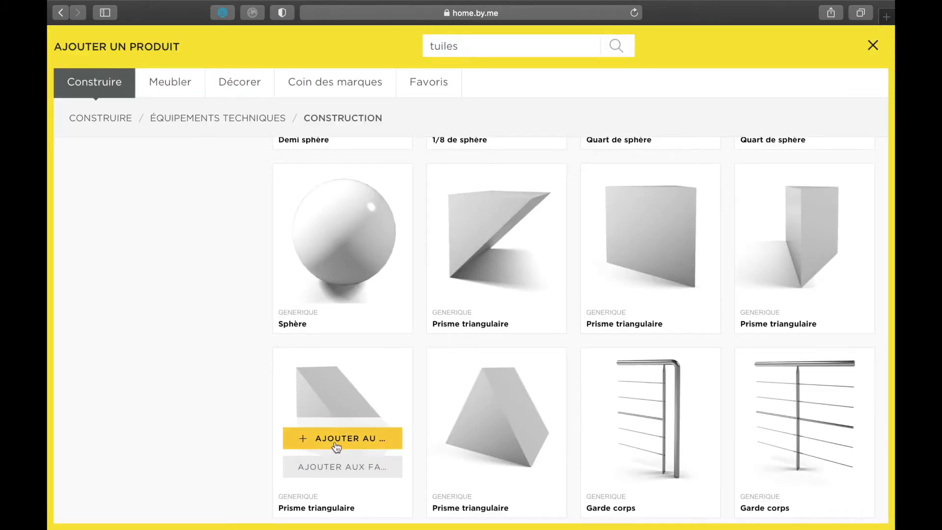
left_click(332, 443)
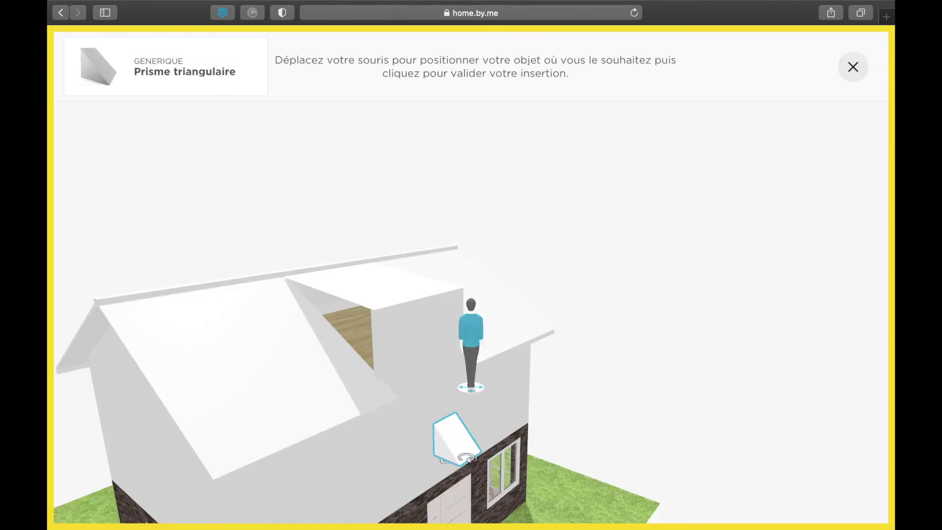
left_click(465, 457)
Step: Set the prism's dimensions to 340 cm width, 2 cm depth and 200 cm height
left_click_drag(457, 406, 546, 336)
left_click(536, 450)
left_click(619, 498)
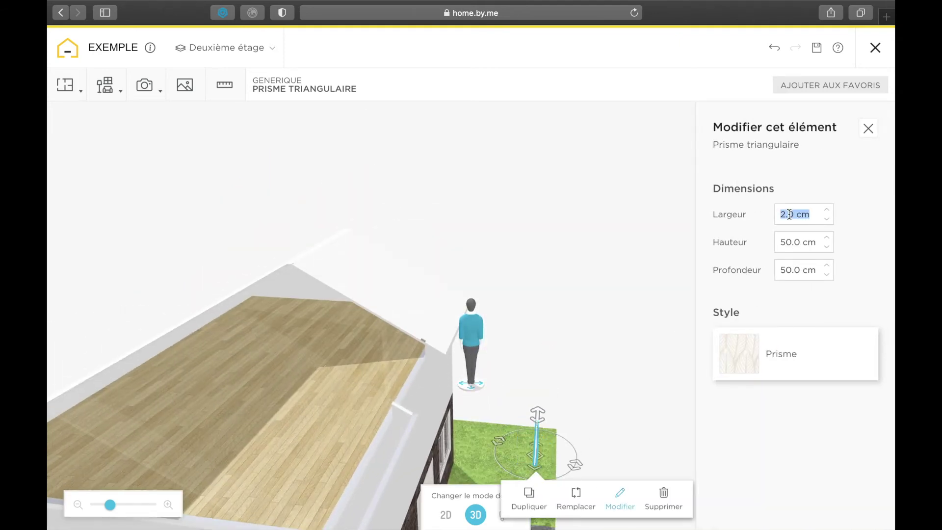
key("Return")
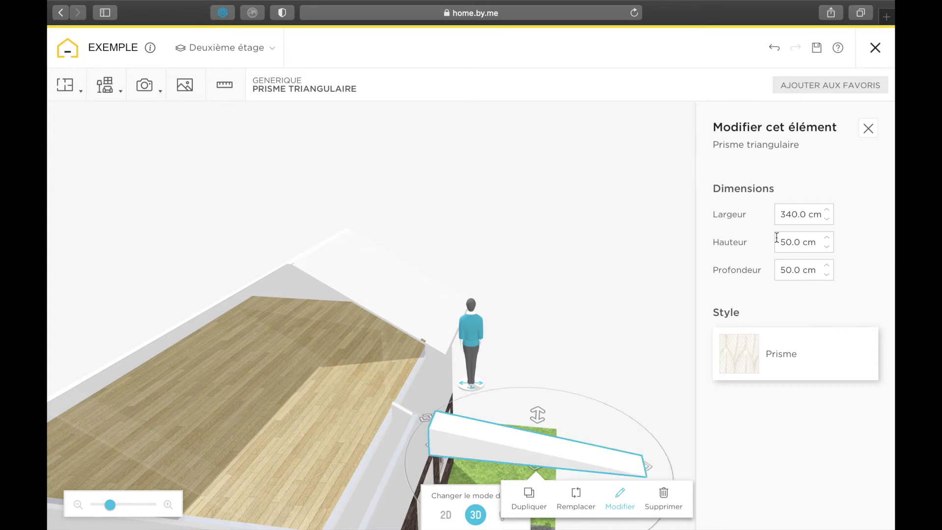
type("2")
key("Return")
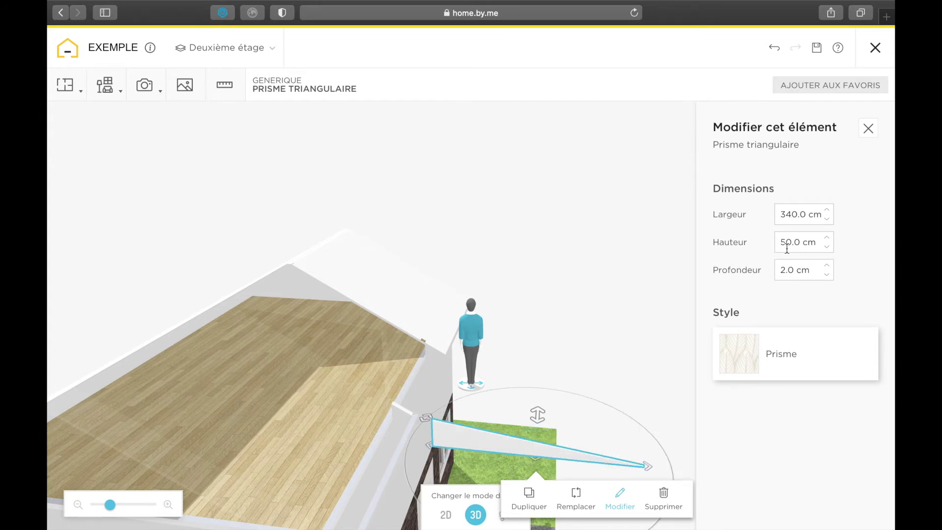
type("200")
key("Return")
Step: Fit the prism at roof level inside the attic, setting its height to 30 cm and adjusting its width
left_click_drag(574, 212, 300, 359)
left_click(477, 438)
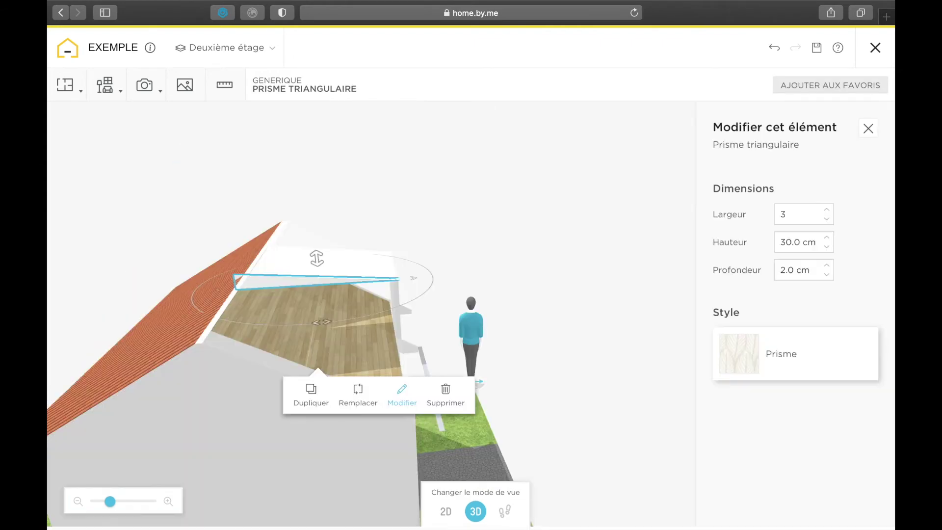
left_click(520, 244)
mouse_move(521, 243)
left_mouse_down()
mouse_move(500, 222)
mouse_move(521, 226)
left_mouse_up()
scroll(522, 226, "up", 5)
scroll(522, 226, "down", 3)
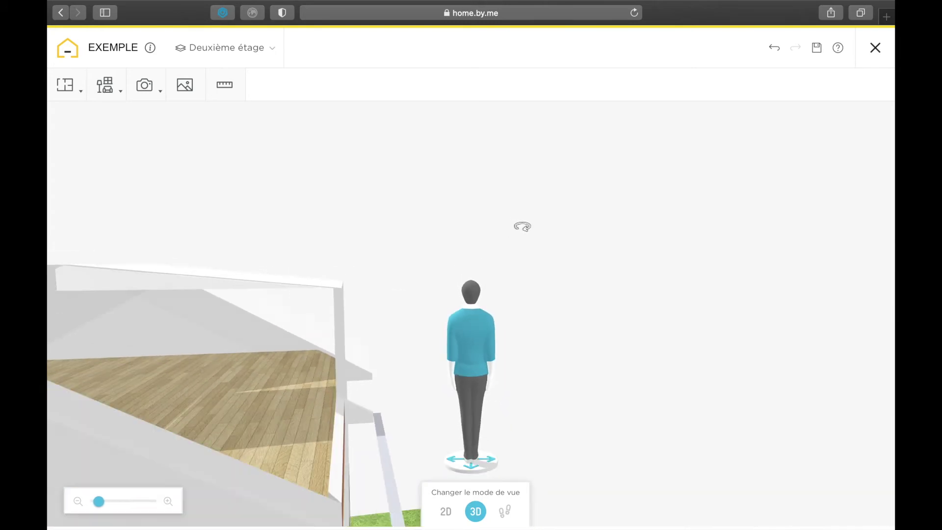
left_click(118, 280)
left_click_drag(118, 279, 149, 284)
Step: Move the prism in plan onto the line of the recess's right-hand short wall, and return to 3D
left_click(447, 512)
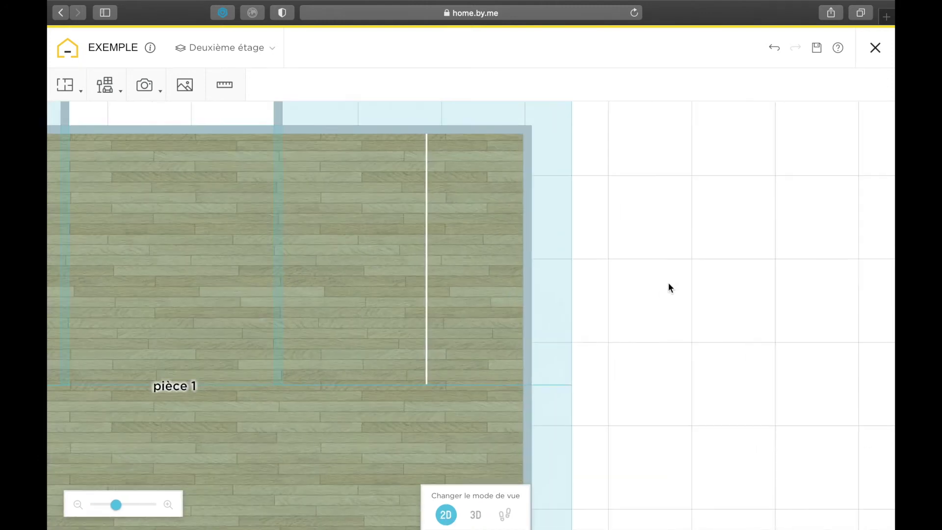
left_click(426, 210)
left_click_drag(425, 190, 282, 184)
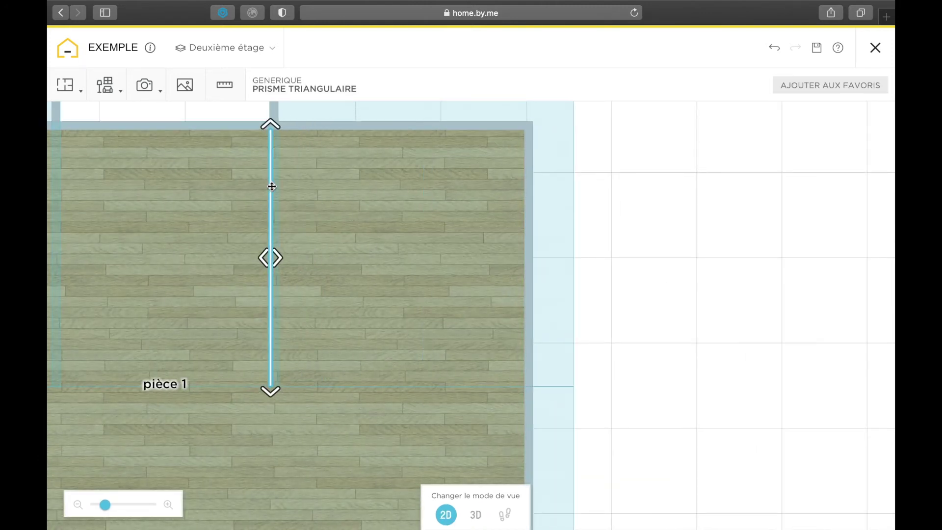
left_click(740, 195)
left_click(476, 515)
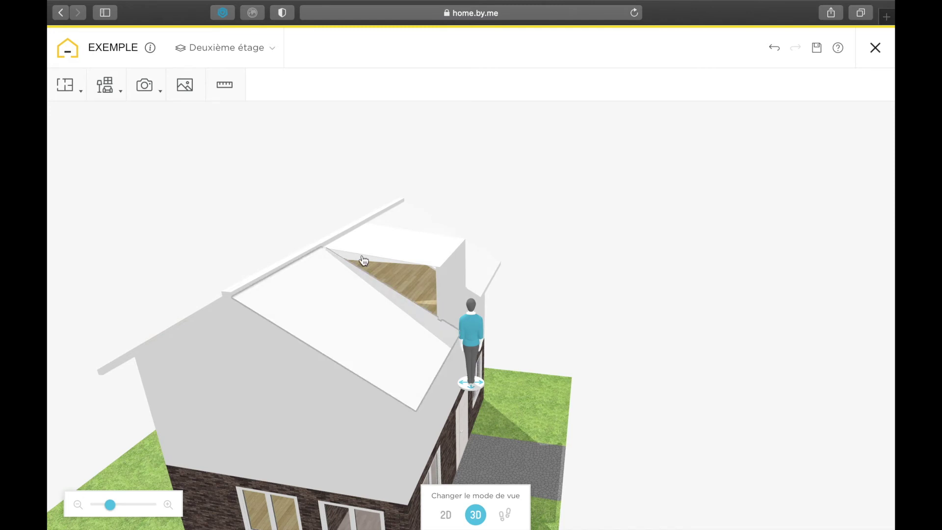
Step: Set the height above floor of the dormer's Verrière style 01 window to 80 cm, and inspect the dormer in 3D
mouse_move(624, 322)
left_mouse_down()
mouse_move(648, 317)
mouse_move(620, 320)
left_mouse_up()
left_click_drag(603, 111, 491, 285)
left_click(559, 330)
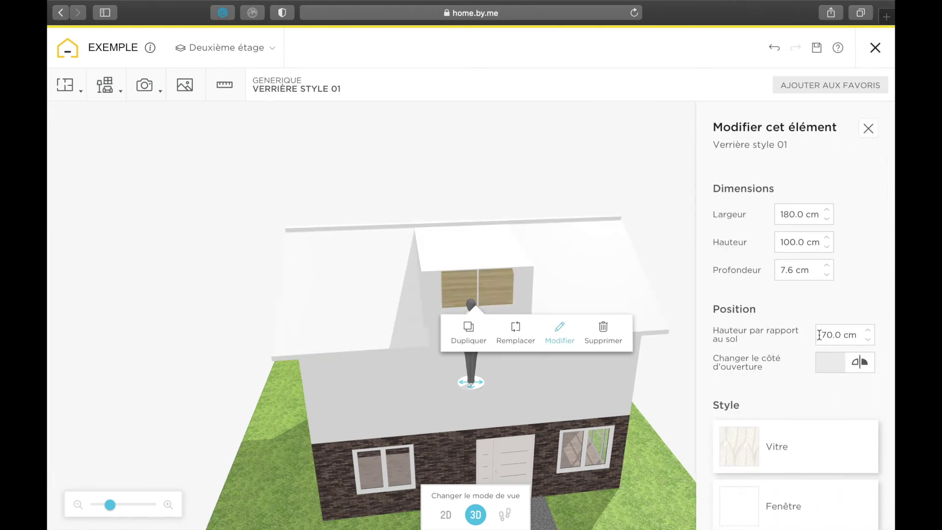
type("80")
key("Return")
left_click(536, 175)
left_click_drag(536, 175, 607, 165)
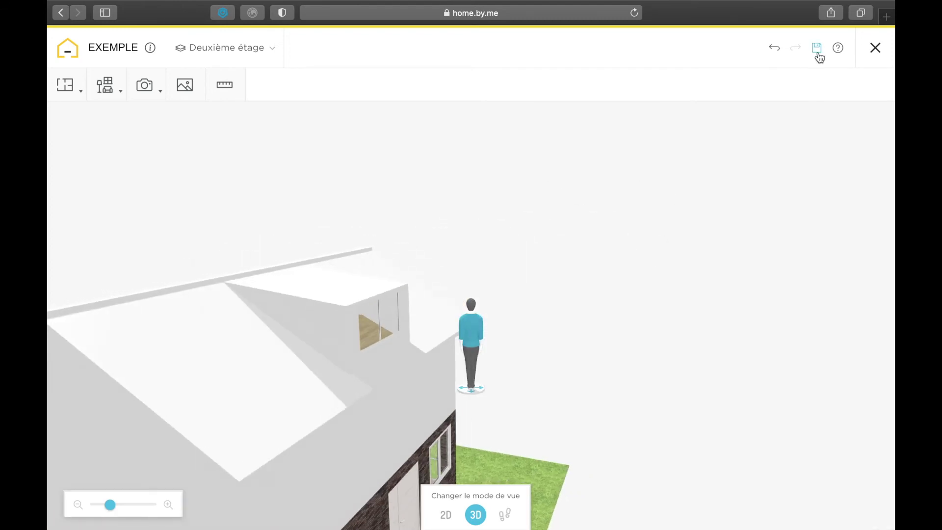
left_click_drag(728, 306, 688, 307)
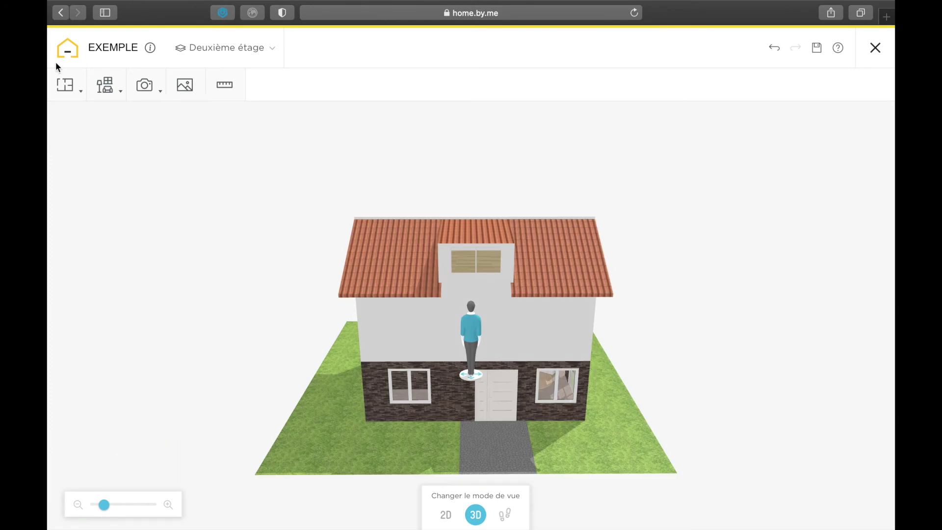
Step: Apply the favourite Terreal Briques covering to the dormer's front wall and the gable walls under the roof
left_click(105, 84)
left_click(133, 235)
left_click(371, 214)
left_click(87, 287)
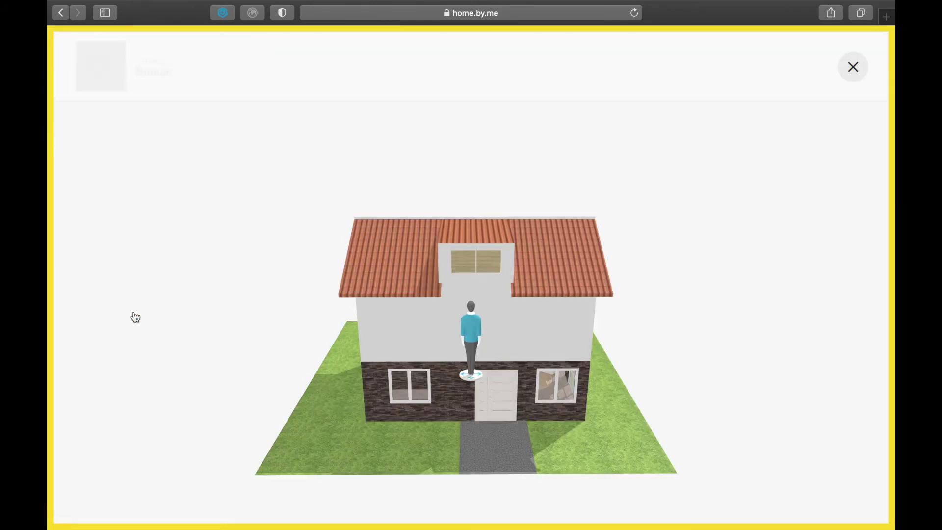
left_click_drag(368, 299, 357, 200)
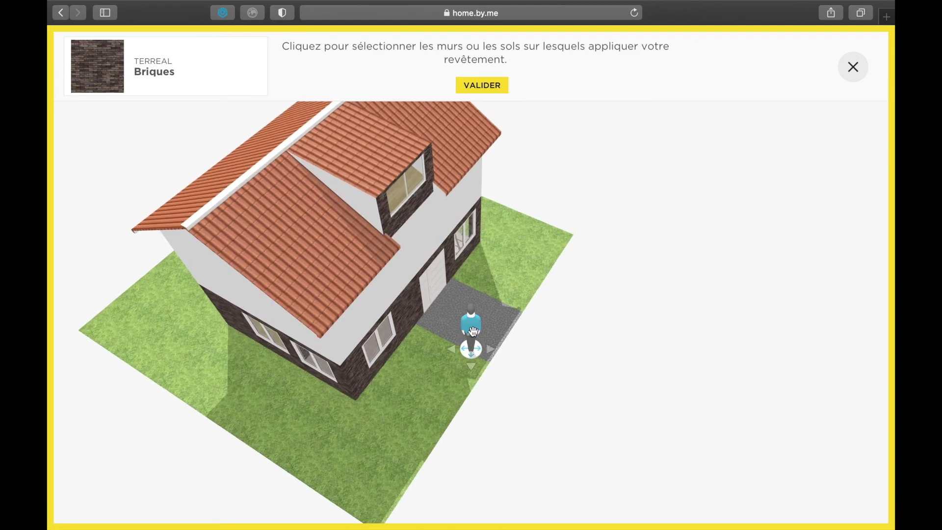
left_click_drag(129, 349, 128, 348)
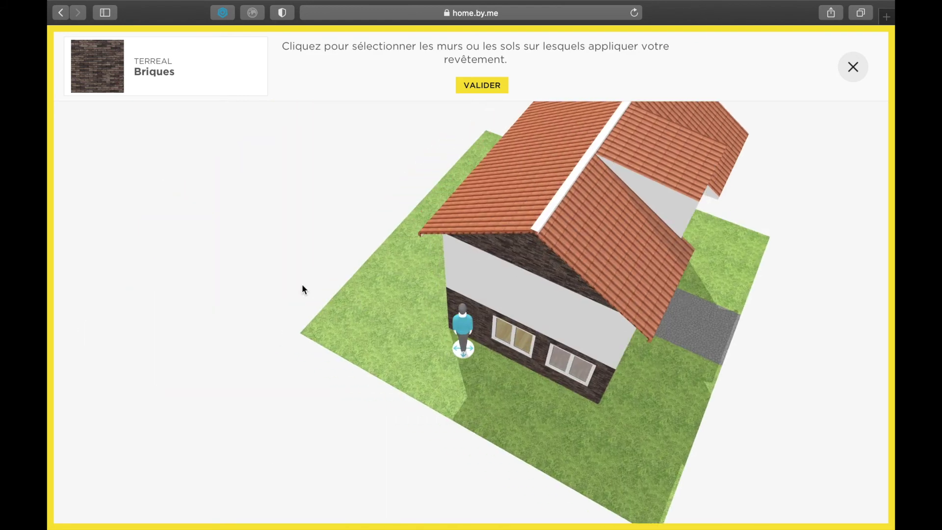
left_click_drag(302, 285, 379, 220)
left_click_drag(484, 339, 679, 291)
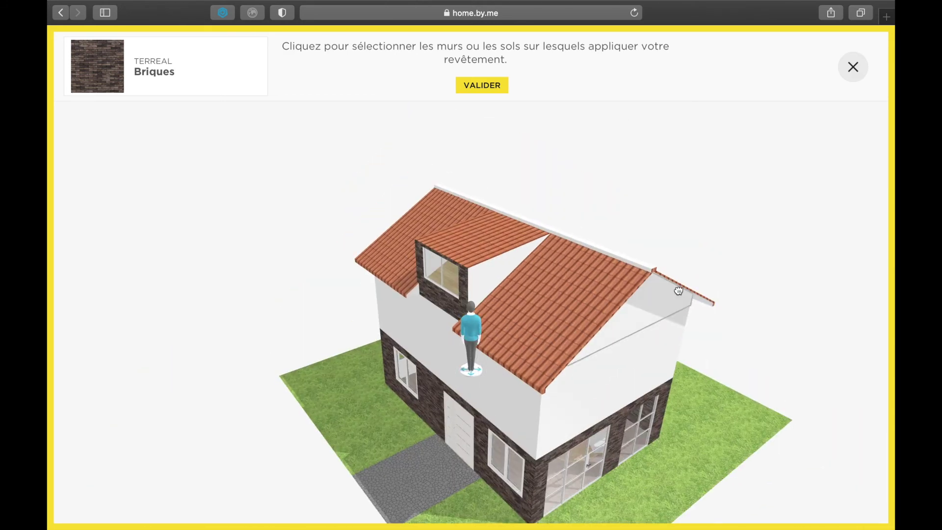
left_click(482, 84)
Step: Make Premier étage the active floor and apply the Terreal Briques covering to its front and adjacent side walls
left_click(231, 49)
left_click(226, 231)
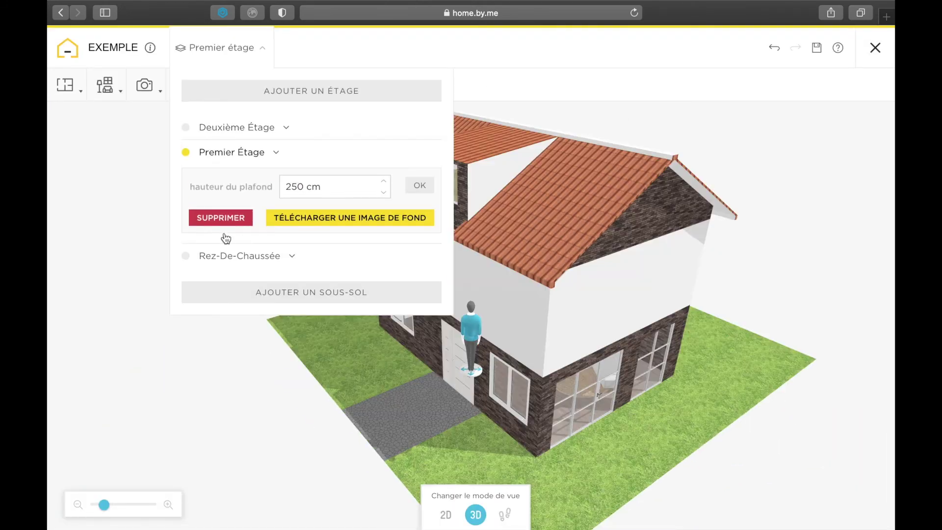
left_click(242, 406)
mouse_move(113, 91)
left_click(135, 236)
left_click(152, 257)
left_click(183, 283)
left_click(495, 303)
left_click(578, 309)
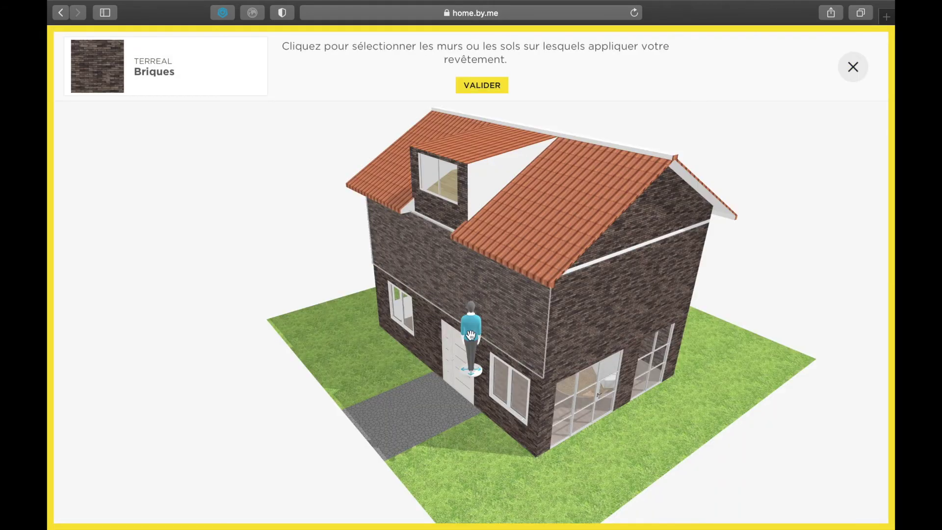
Step: Cover the remaining exterior walls of Premier étage with Briques, validate the covering and view the finished house
left_click_drag(577, 309, 780, 312)
left_click_drag(344, 255, 464, 325)
left_click_drag(573, 333, 544, 224)
left_click_drag(747, 209, 753, 140)
left_click(493, 85)
left_click_drag(319, 336, 387, 352)
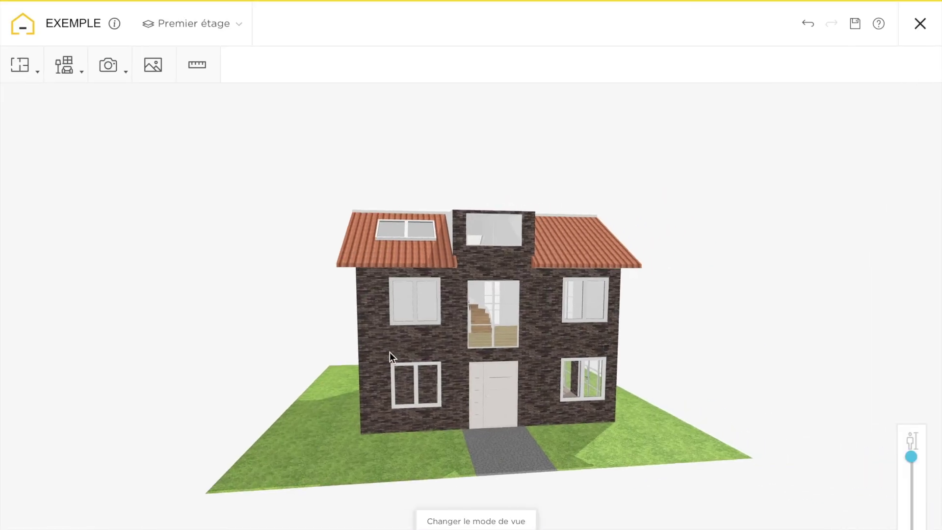